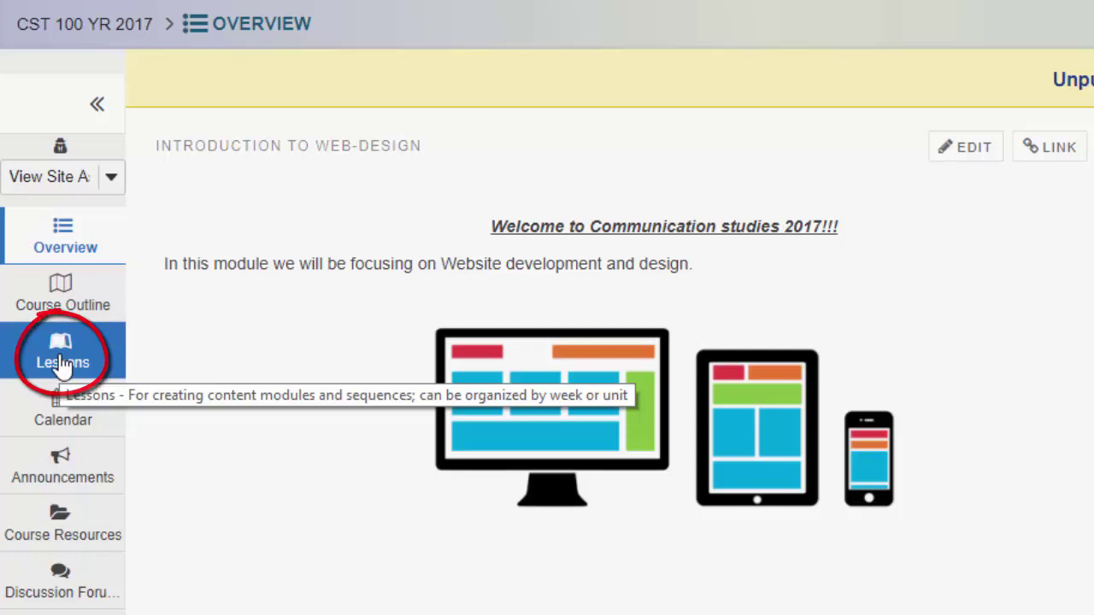
Add a text item to the Lessons page reading "In this lesson we are focusing on the principals of design.".
left_click(62, 359)
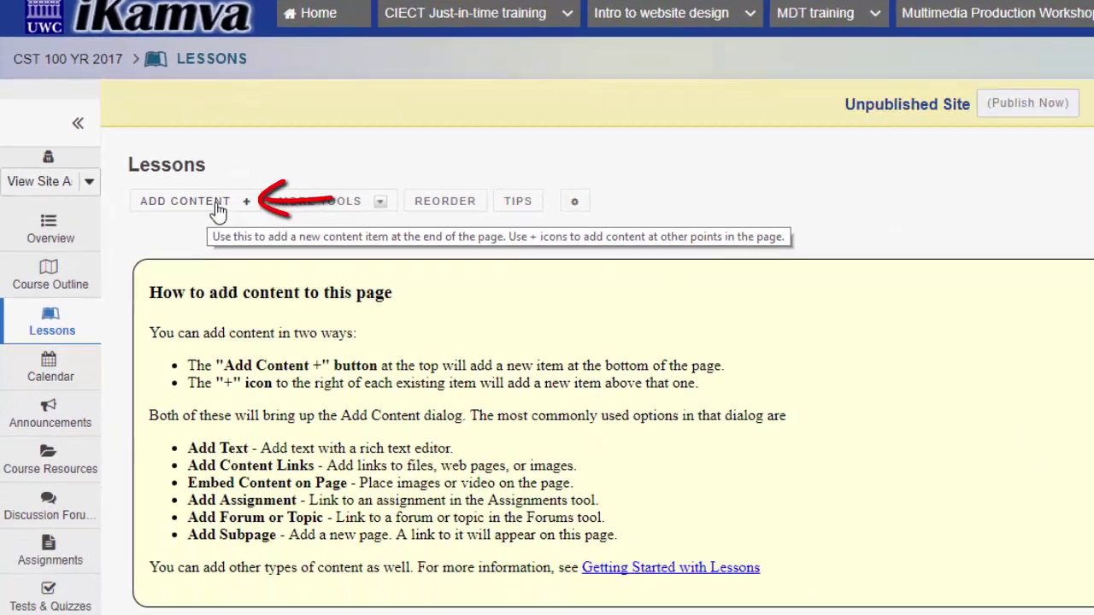
left_click(218, 209)
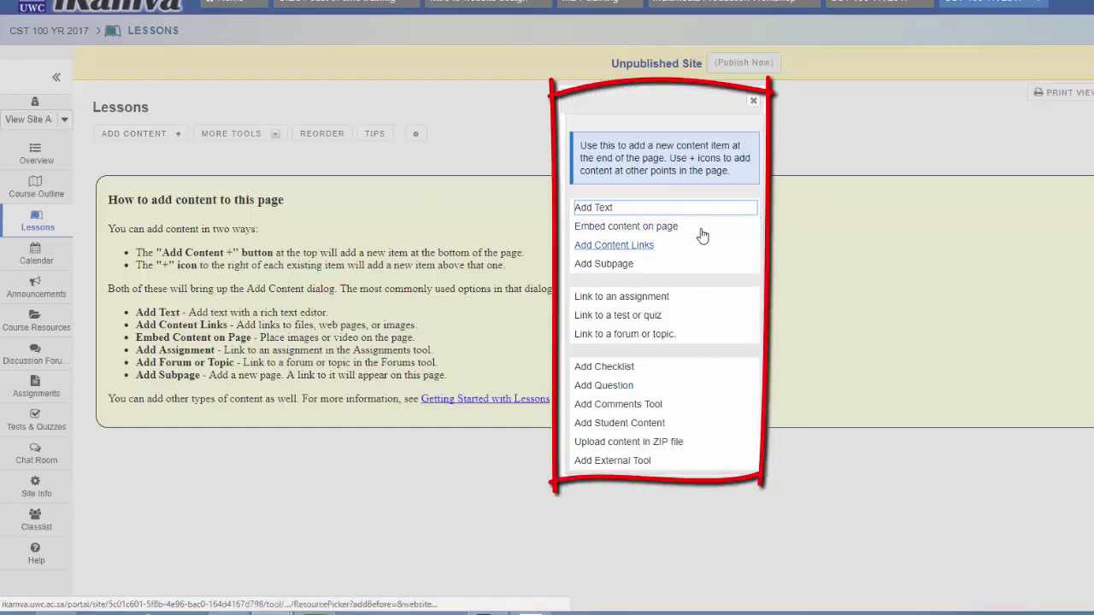
left_click(595, 209)
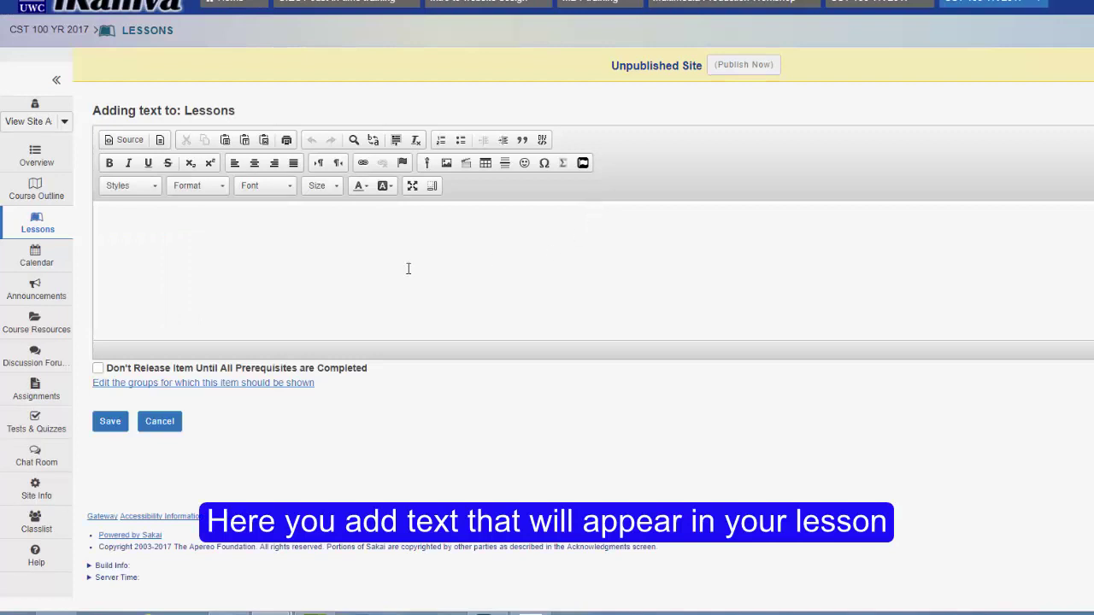
left_click(160, 246)
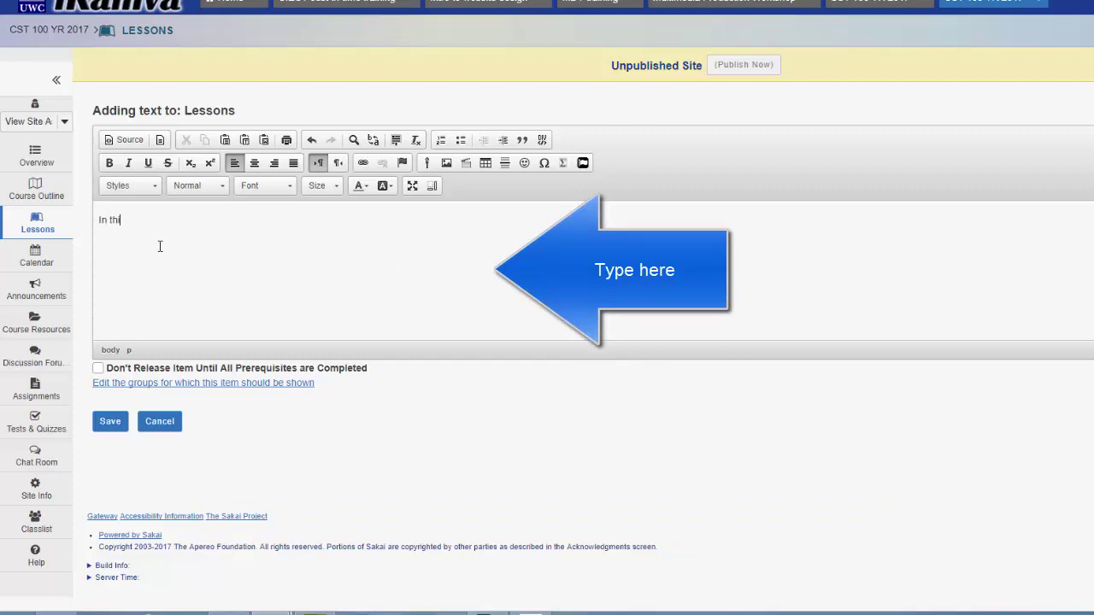
type("In this lesson")
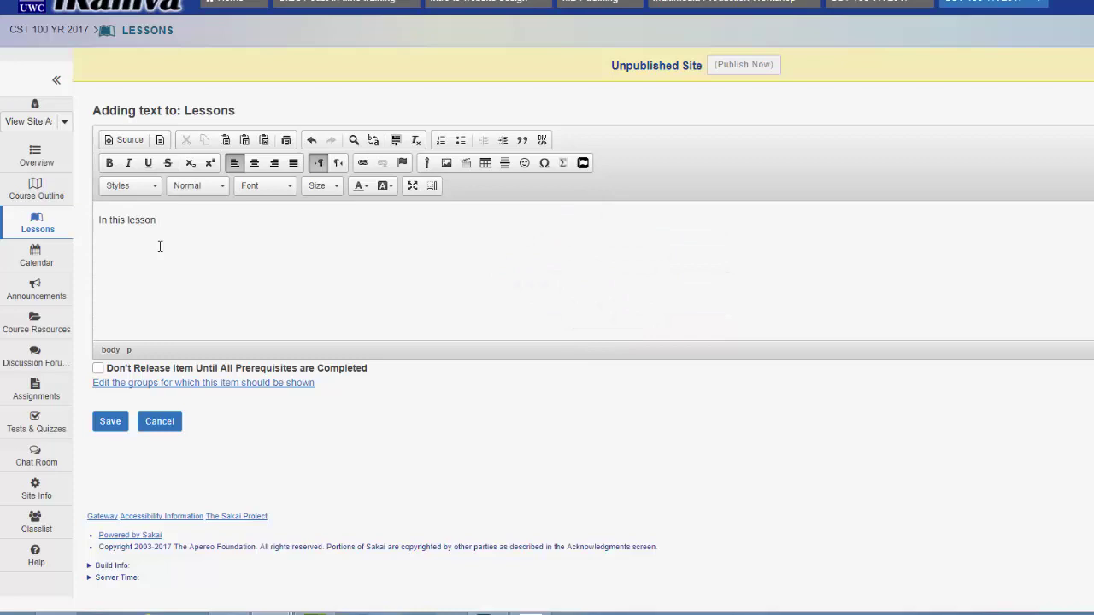
type(" we are focusing on the principals of design.")
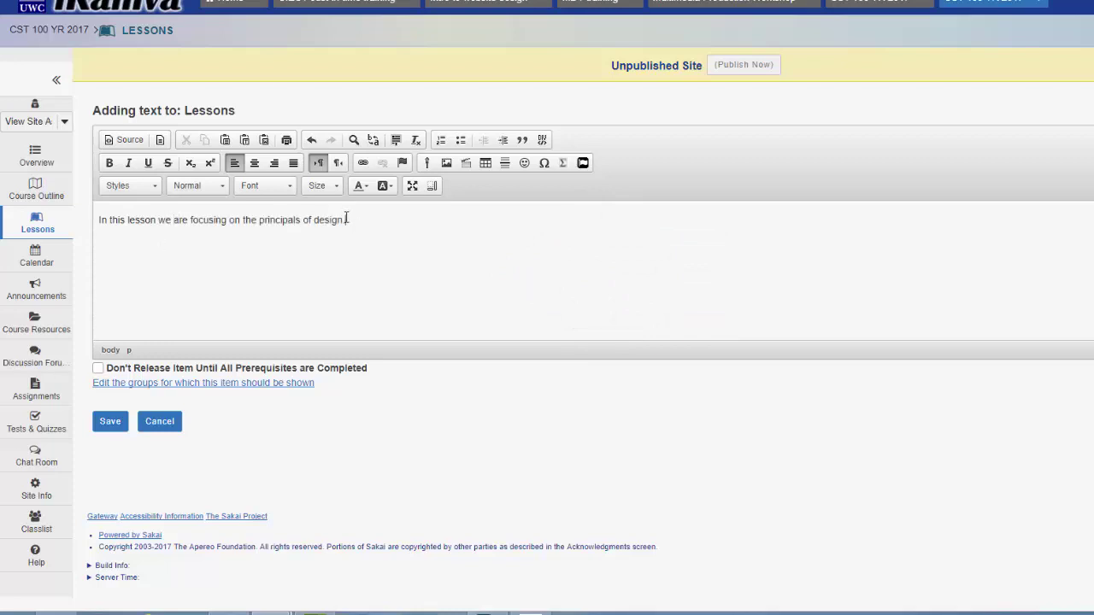
Make the whole lesson sentence bold and save the text item.
left_click_drag(346, 220, 97, 221)
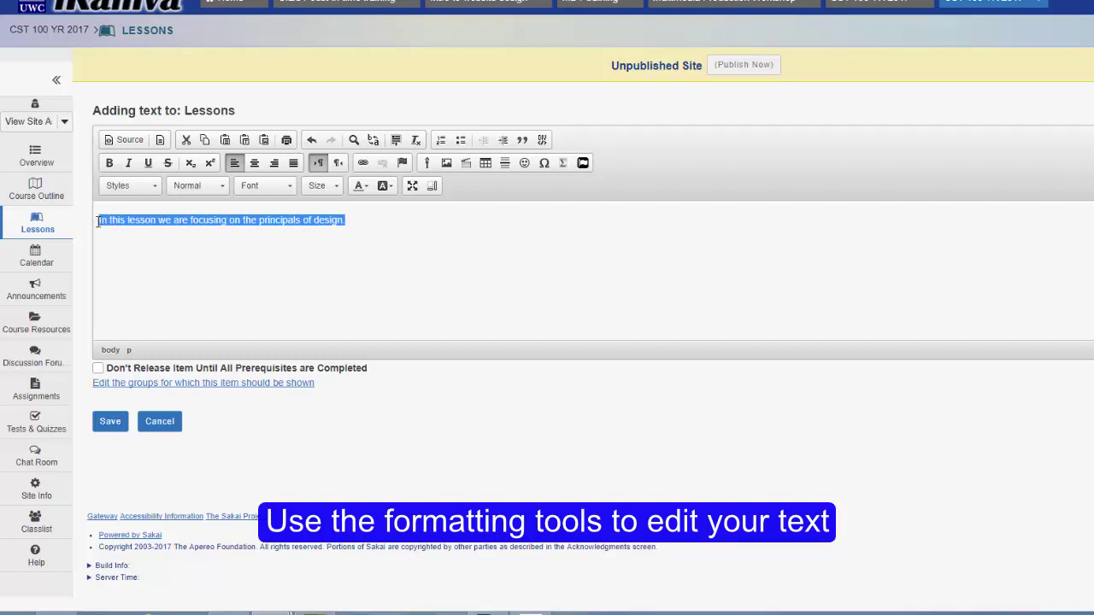
left_click(110, 163)
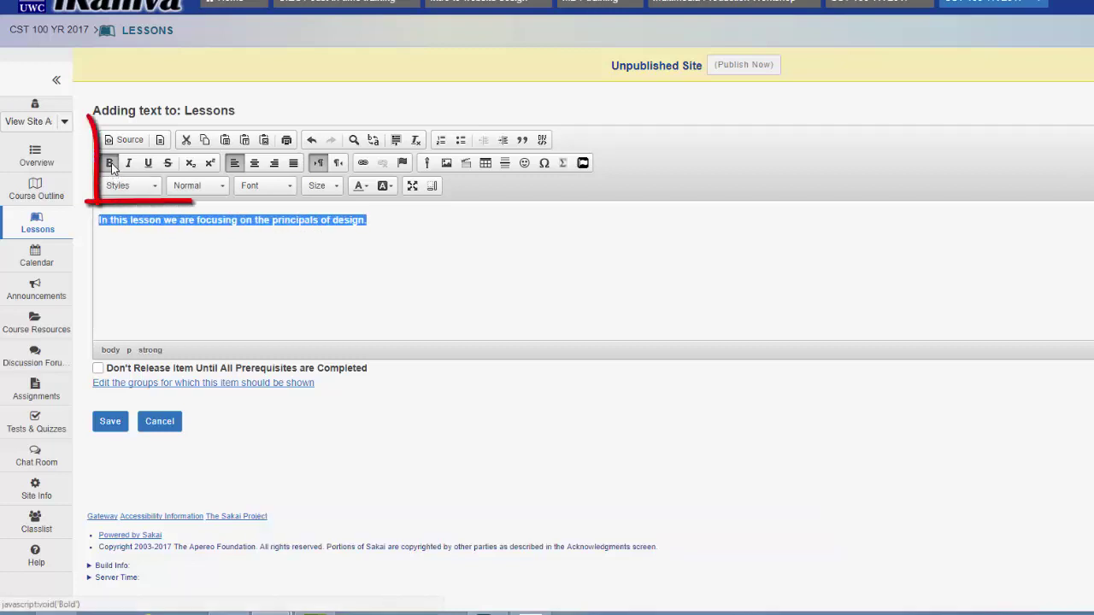
left_click(414, 233)
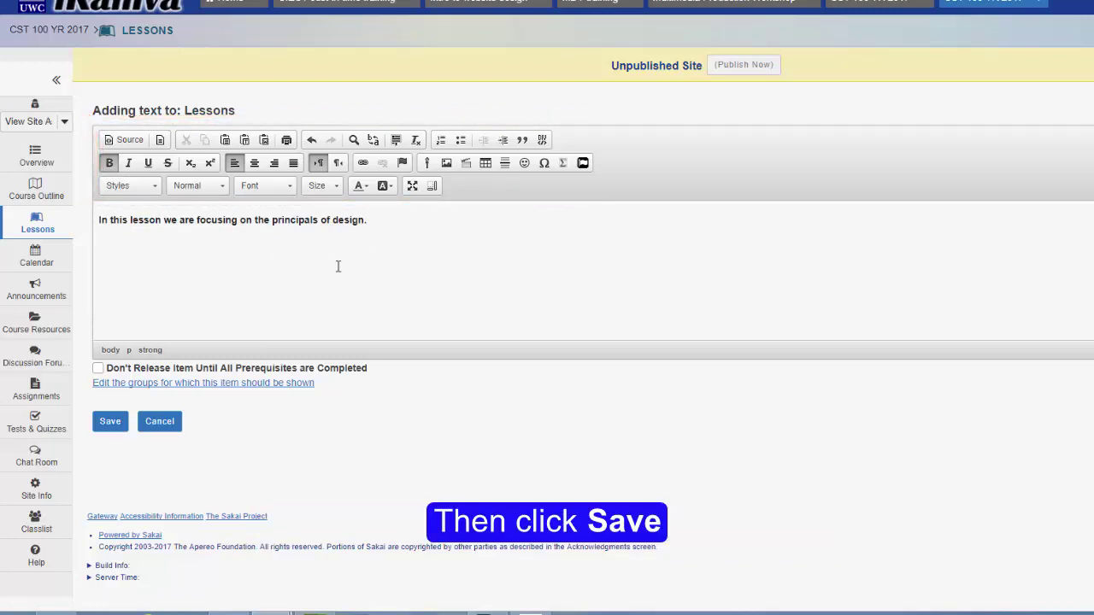
left_click(110, 424)
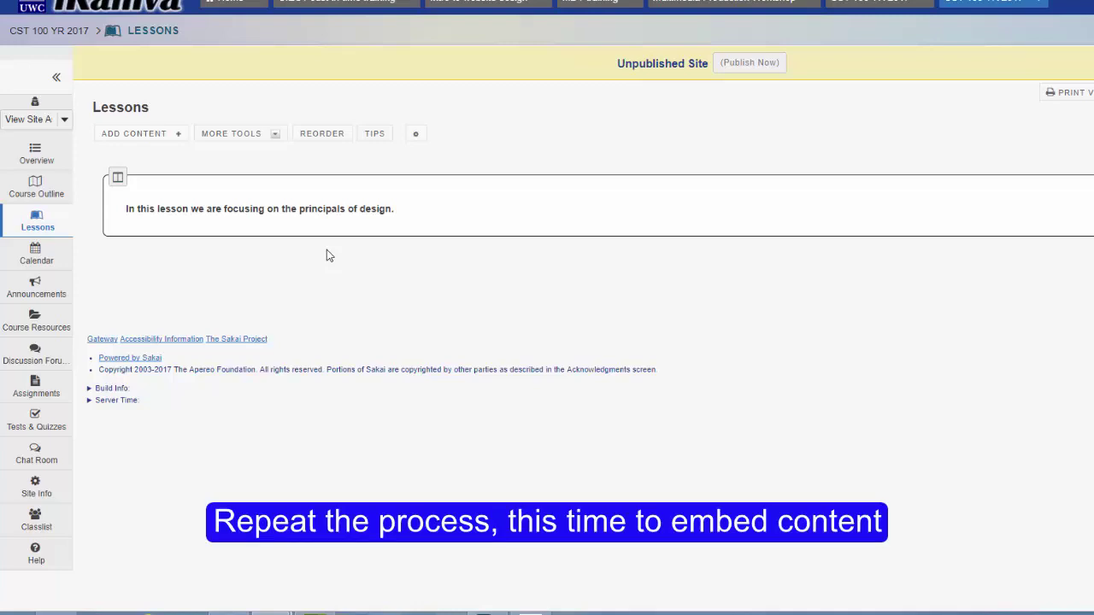
Embed the image "Webdesign training cmap.jpg" from the desktop's Images folder on the Lessons page.
left_click(158, 137)
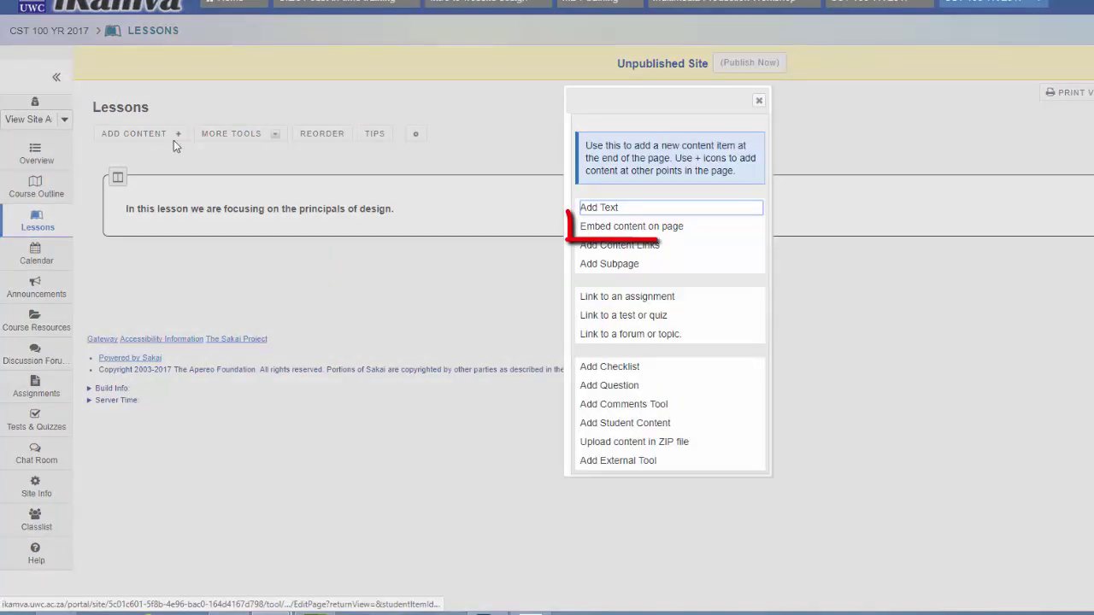
left_click(647, 228)
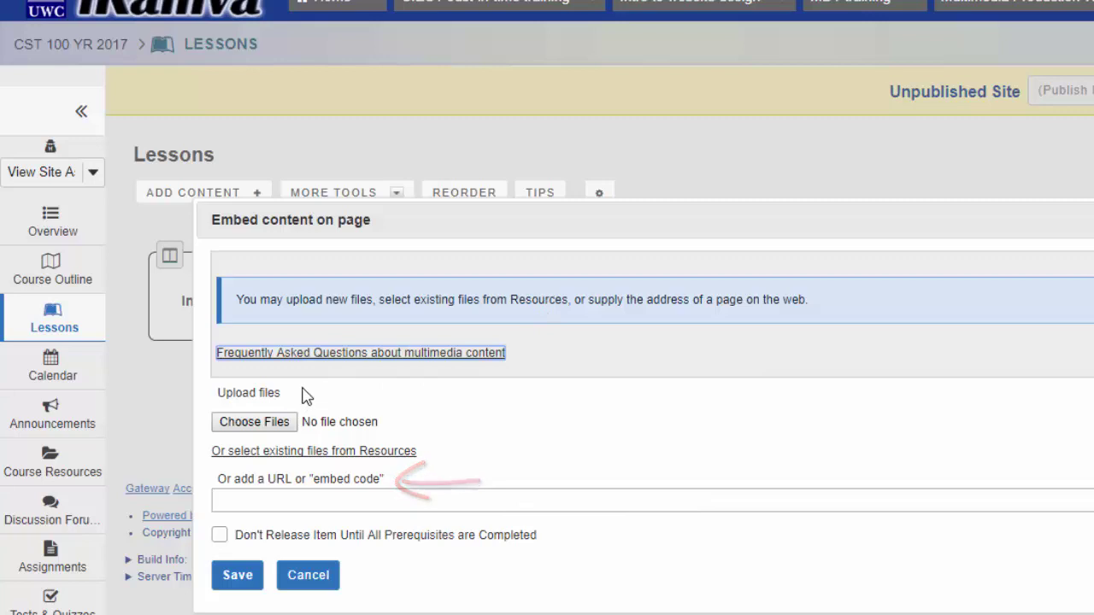
left_click(255, 422)
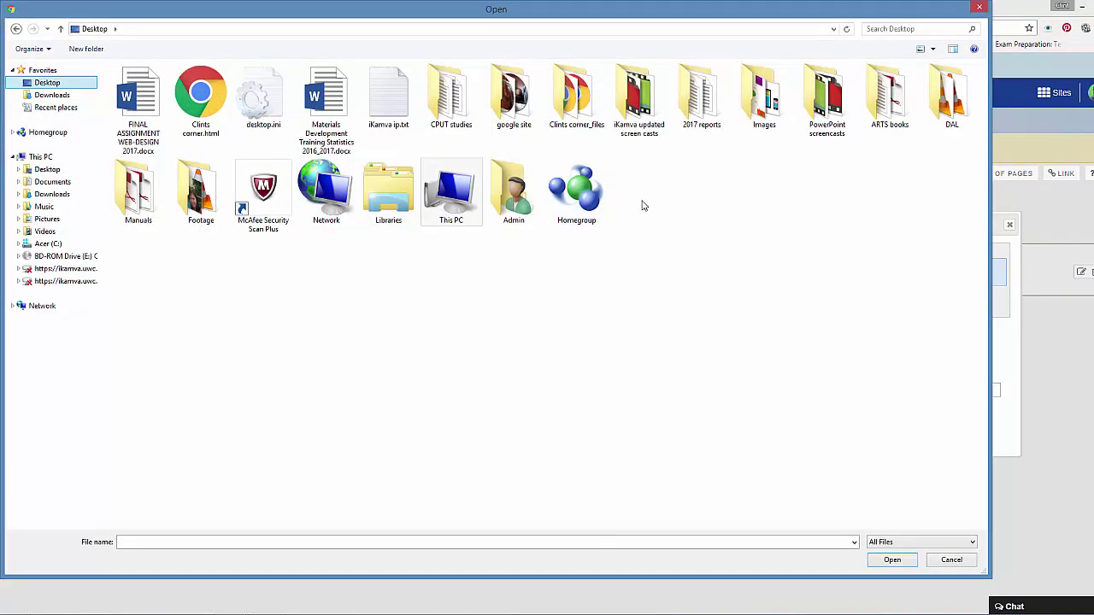
double_click(764, 111)
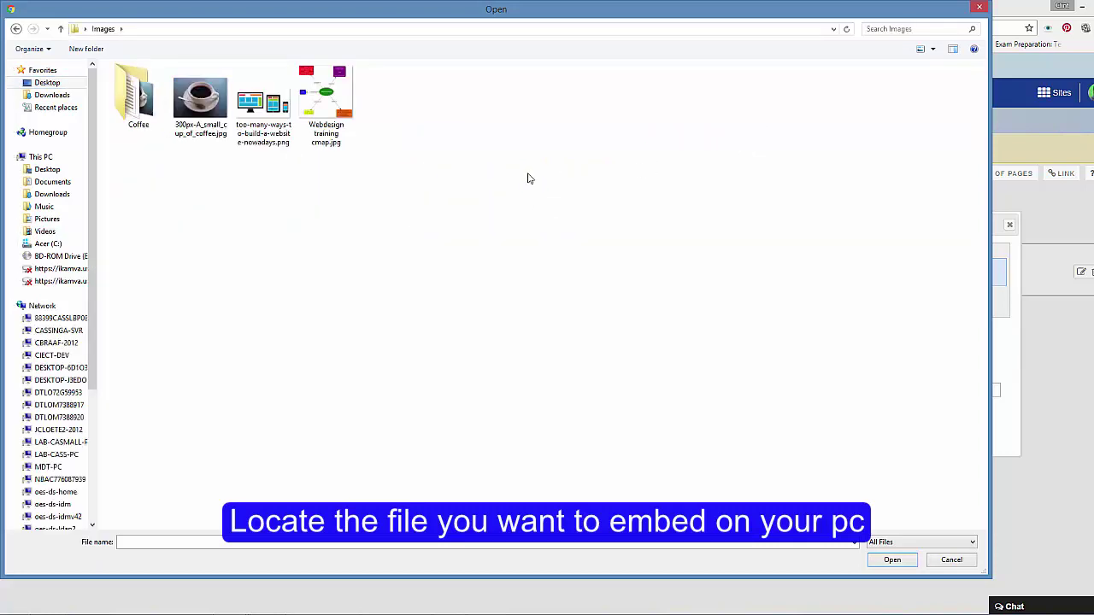
left_click(323, 110)
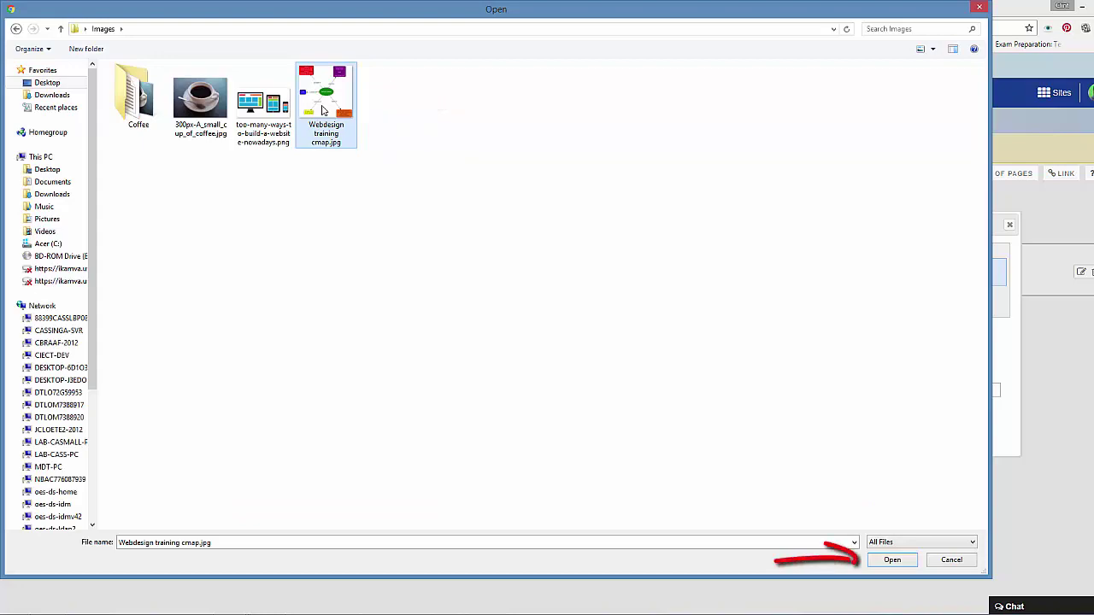
left_click(891, 560)
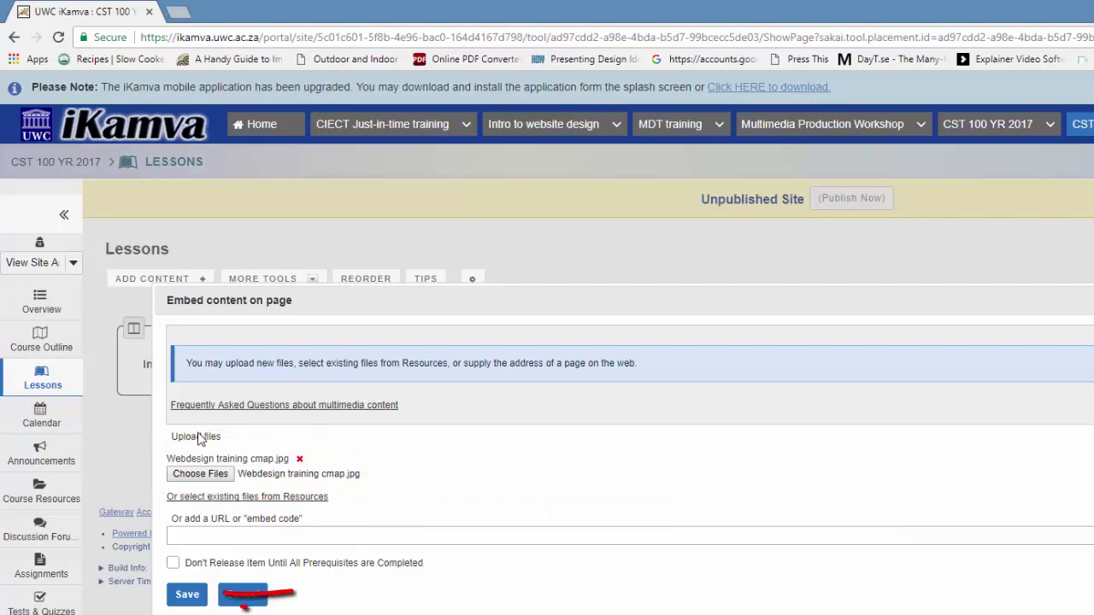
left_click(187, 595)
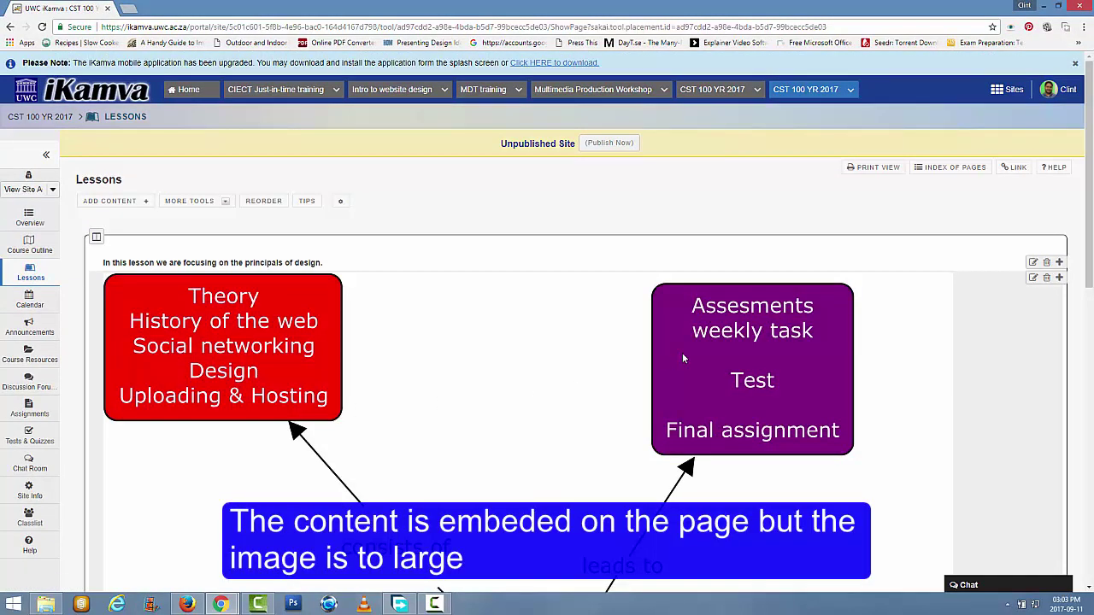
Resize the embedded concept map image to width 300 and height 300, and save it.
mouse_move(1090, 275)
left_mouse_down()
mouse_move(1090, 569)
mouse_move(1083, 279)
left_mouse_up()
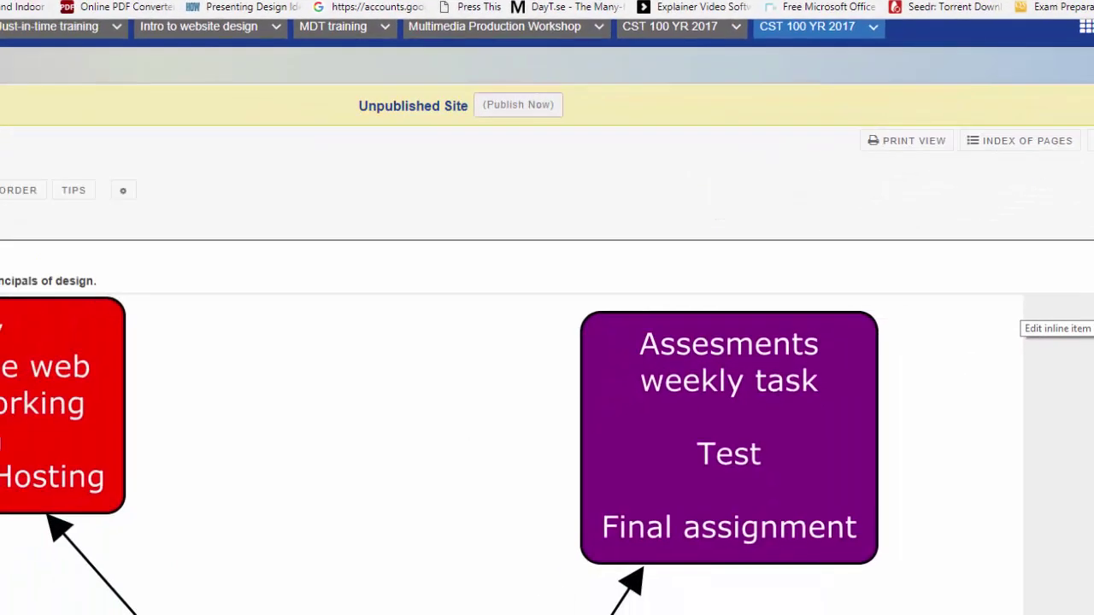
left_click(979, 456)
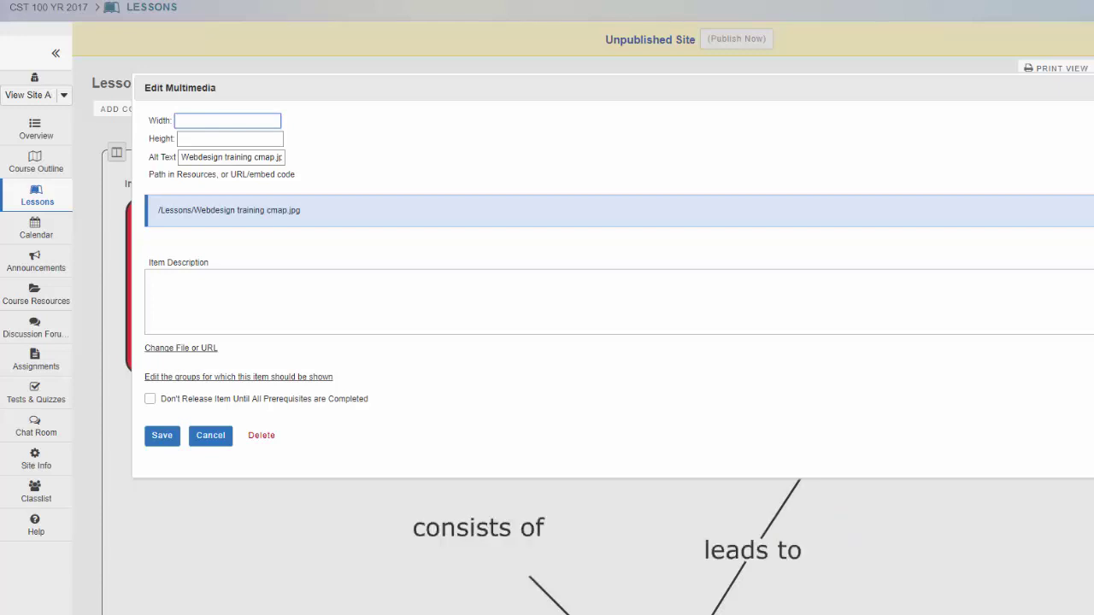
type("300")
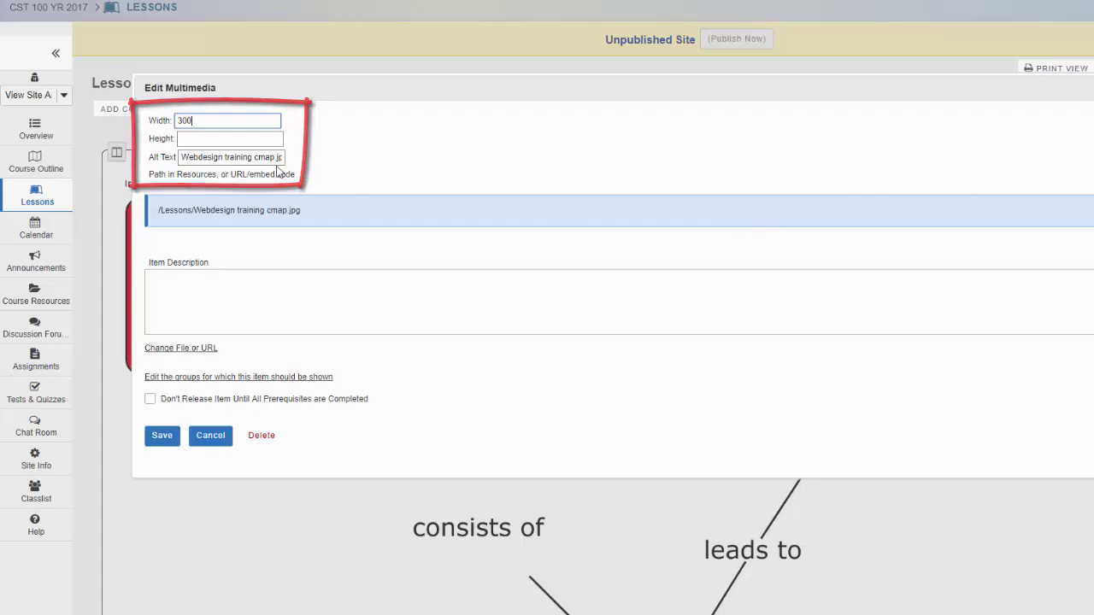
left_click(208, 139)
type("300")
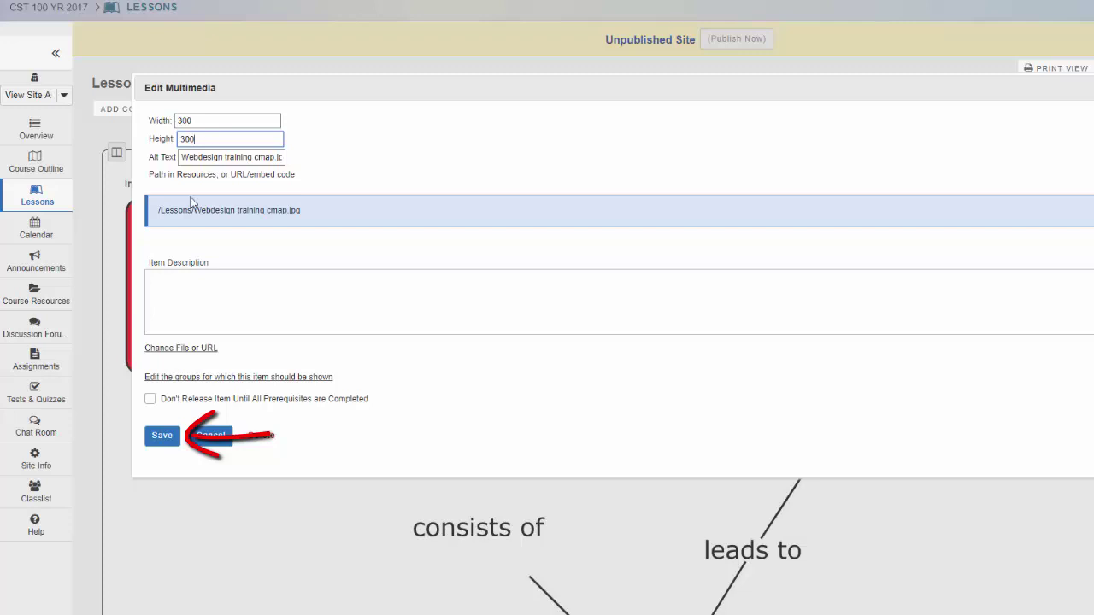
left_click(162, 438)
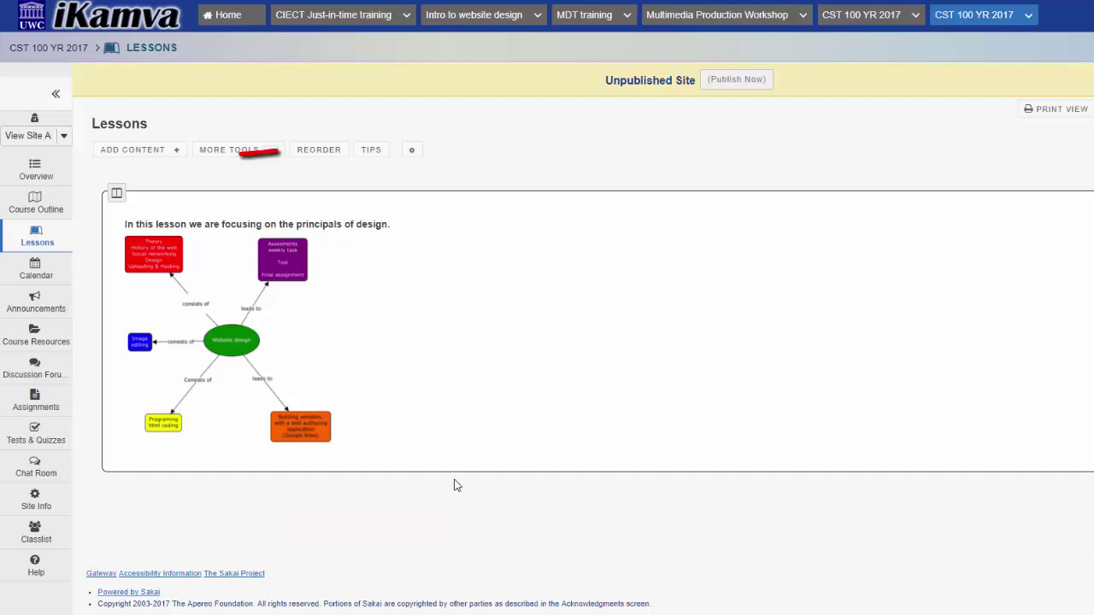
Create a subpage titled "Lesson2" that is shown as a button rather than a link.
left_click(175, 153)
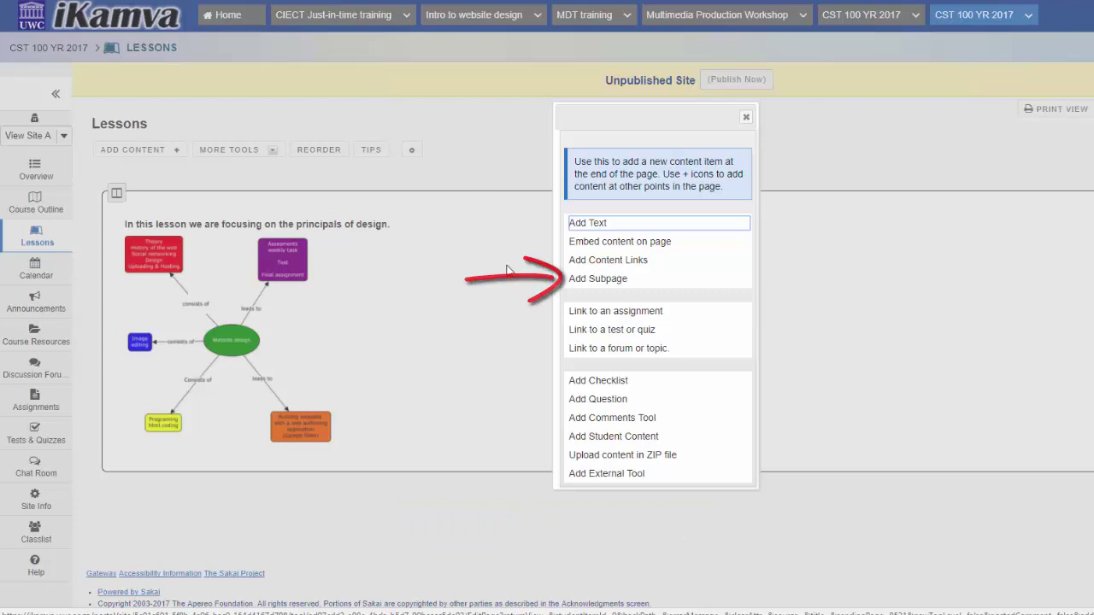
left_click(598, 278)
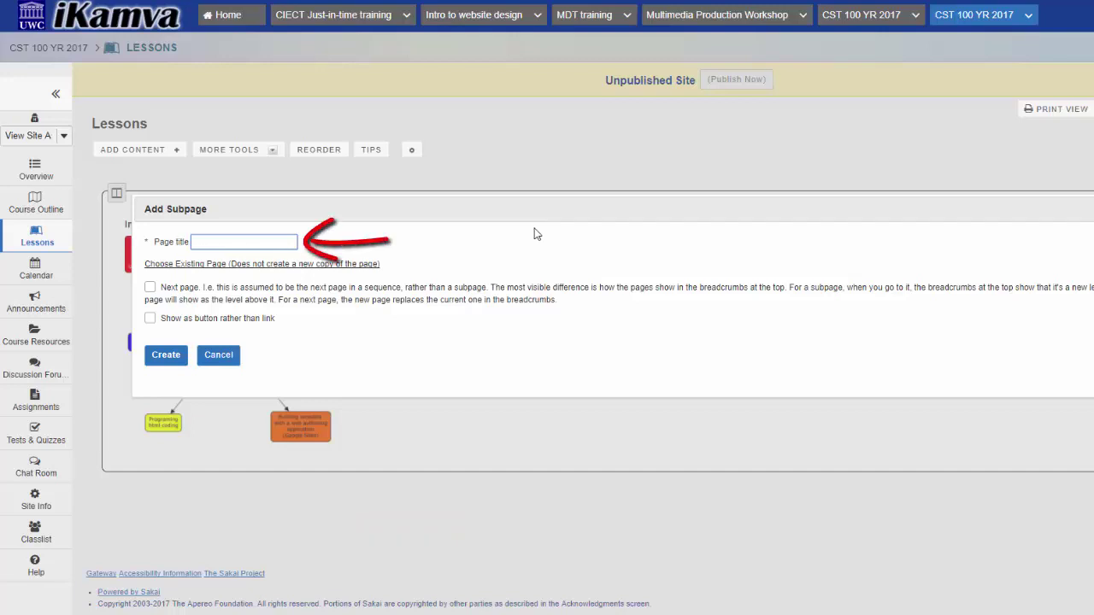
type("ess")
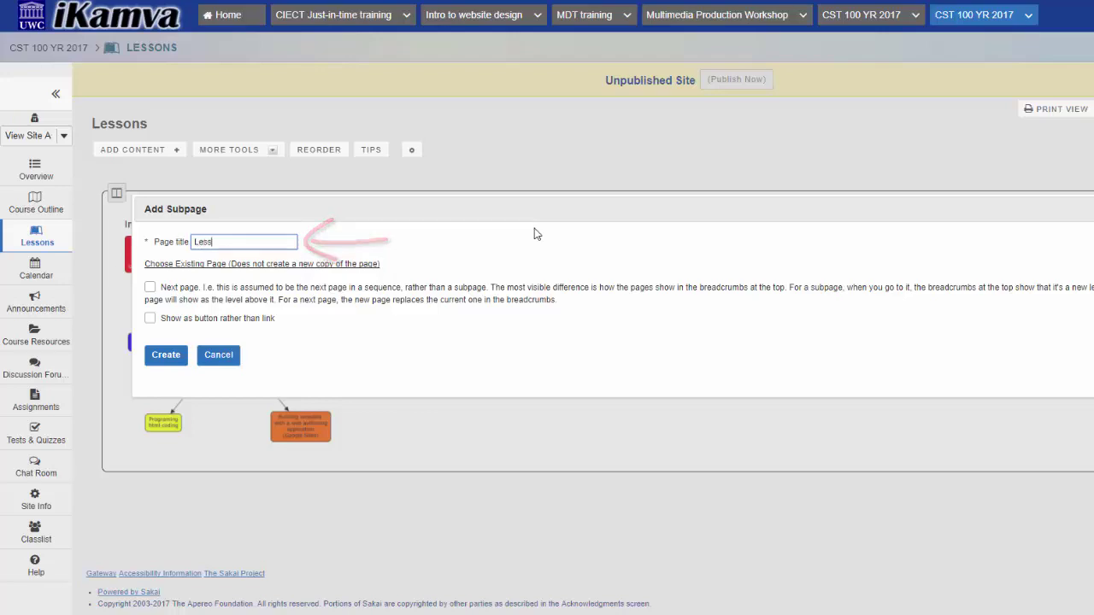
type("on2")
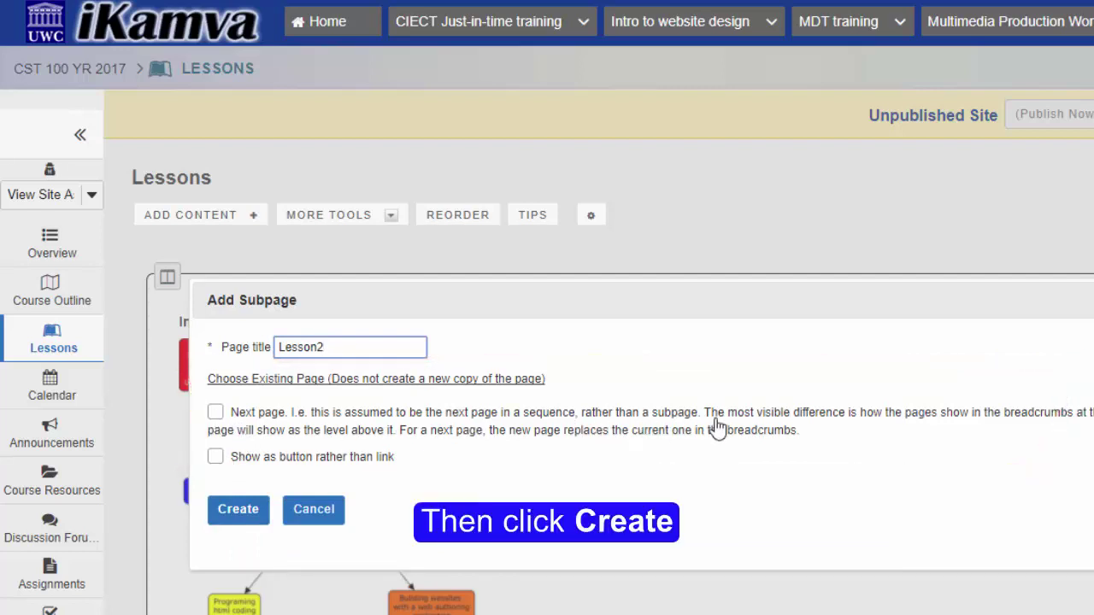
left_click(216, 459)
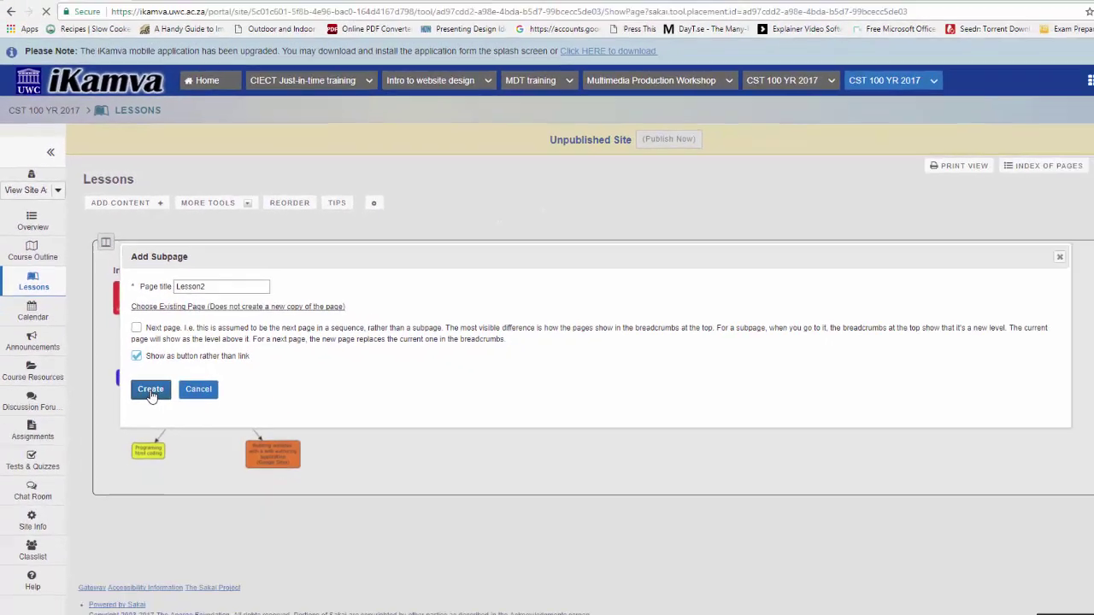
left_click(201, 459)
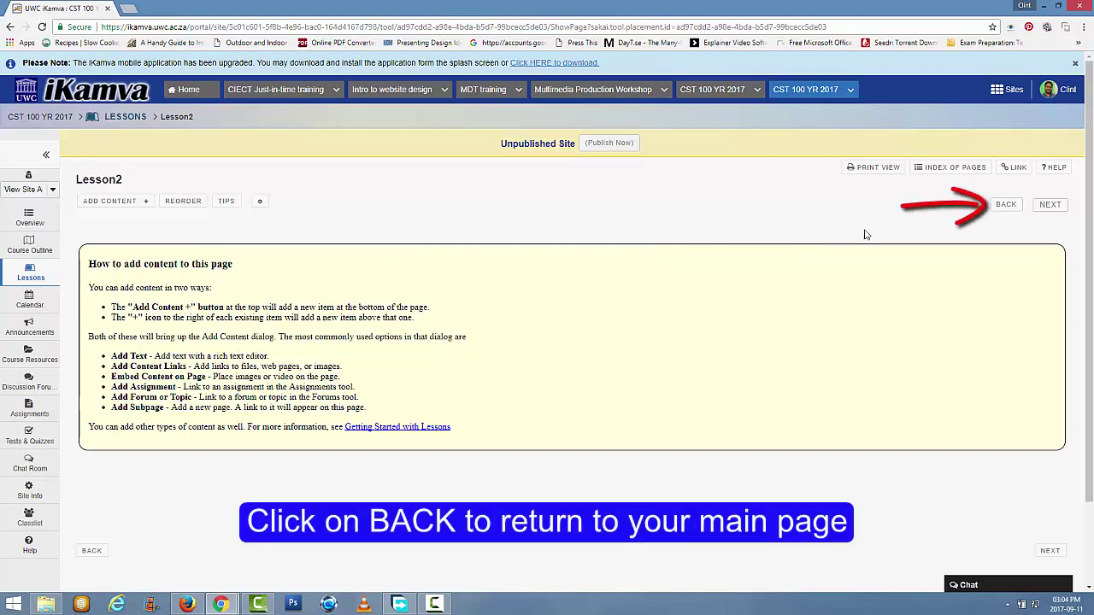
Return to the main Lessons page and test the Lesson2 button by opening its subpage.
left_click(1006, 206)
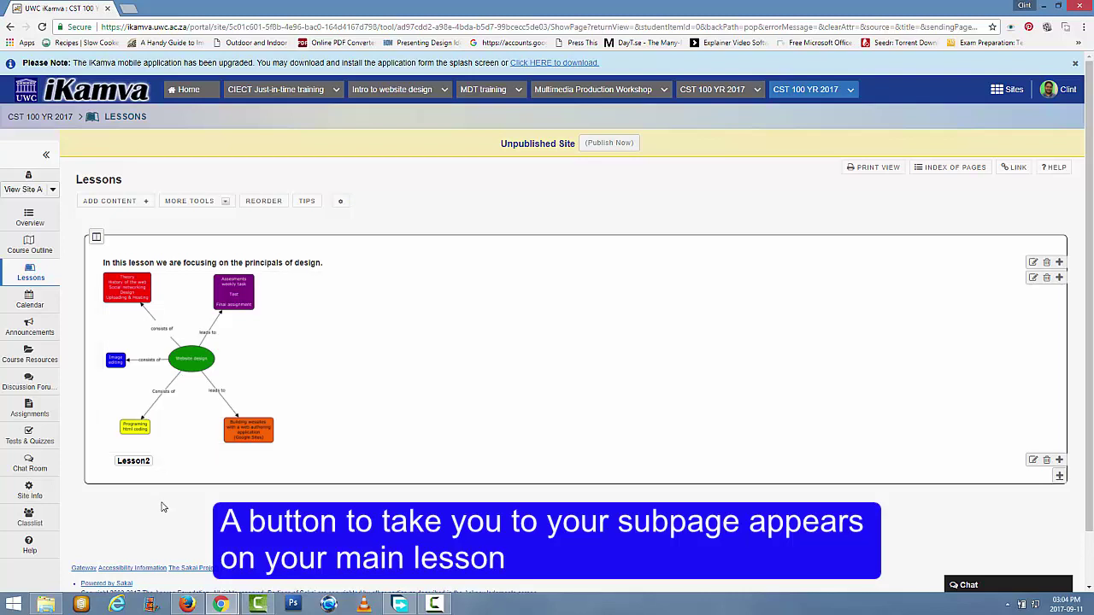
left_click(135, 462)
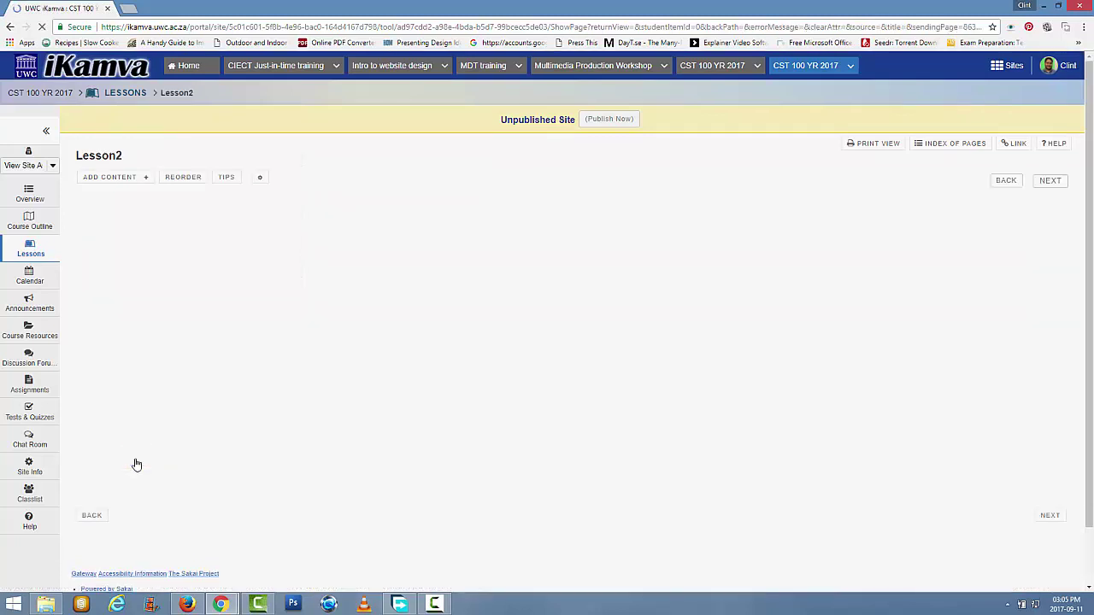